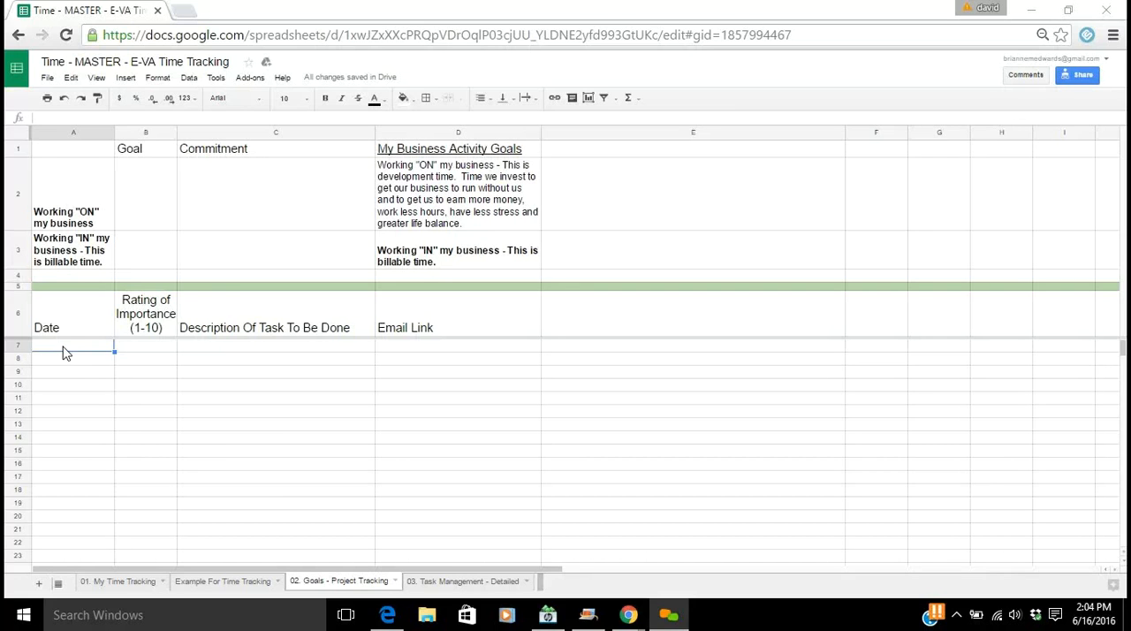
Enter the date 6/16/16 in cell A8 of the Goals - Project Tracking sheet
{"action": "left_click", "coordinate": [76, 360]}
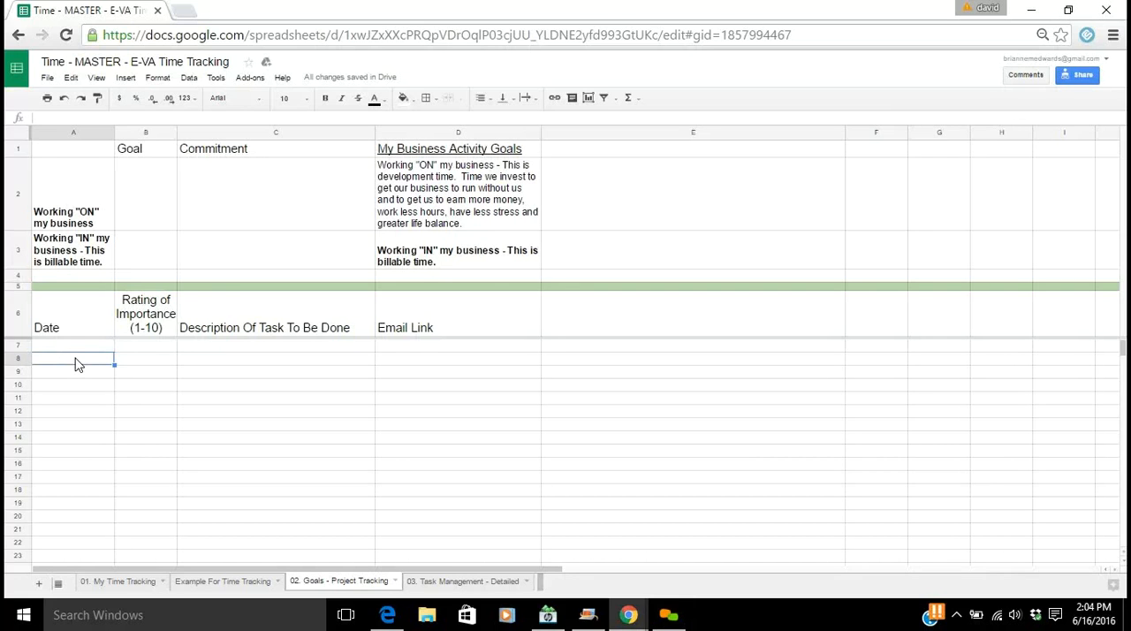
{"action": "key", "text": "Tab"}
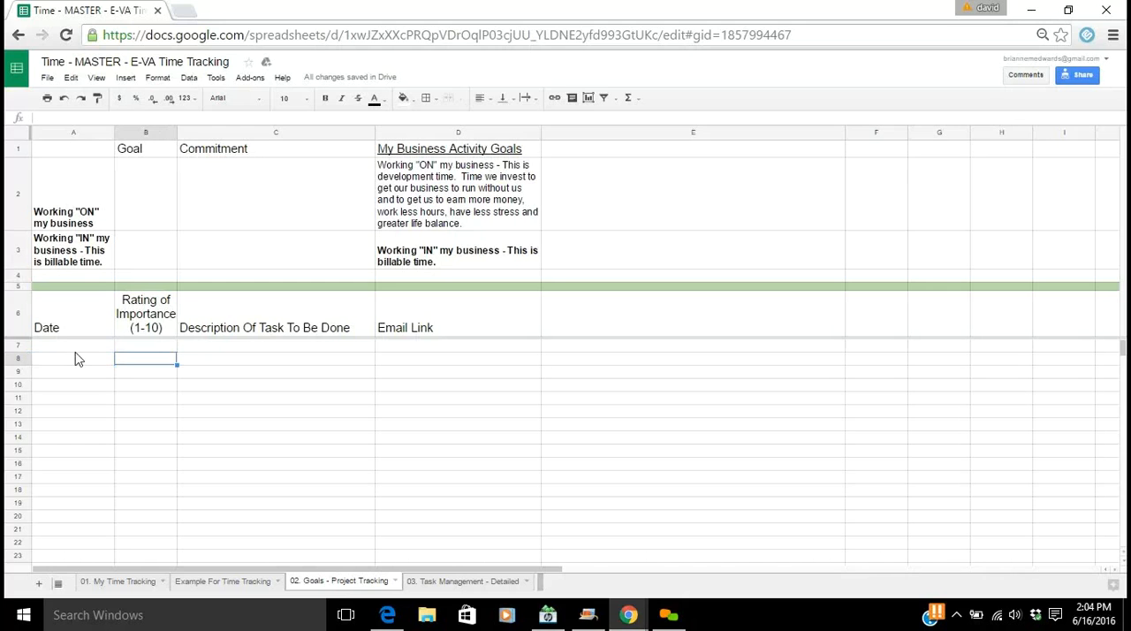
{"action": "left_click", "coordinate": [76, 360]}
{"action": "type", "text": "6"}
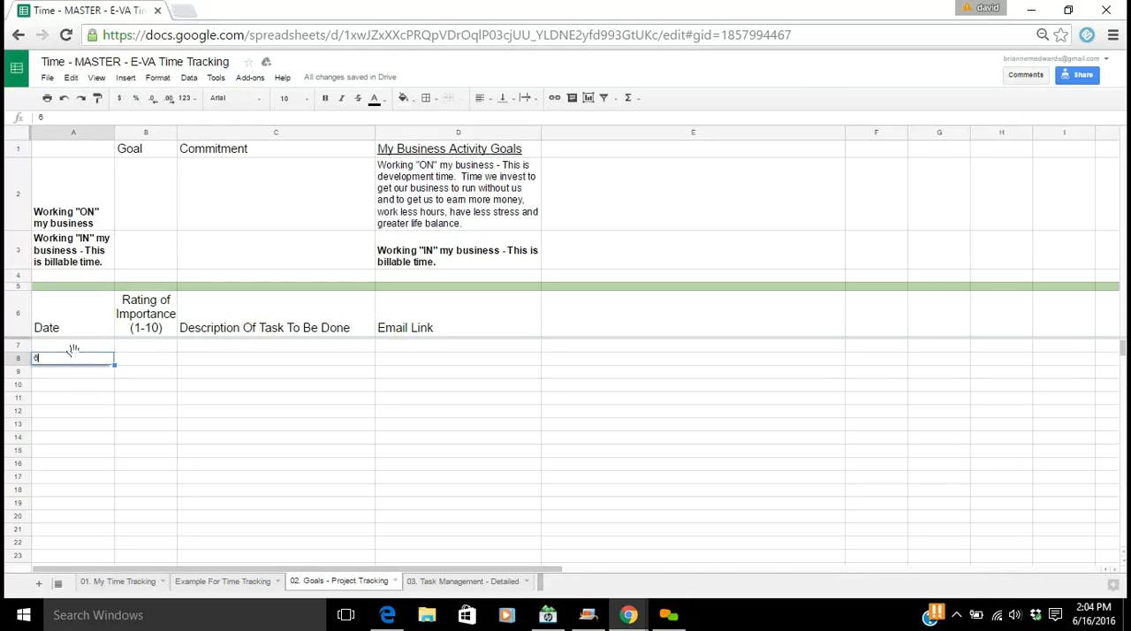
{"action": "type", "text": "/16/16"}
{"action": "key", "text": "Tab"}
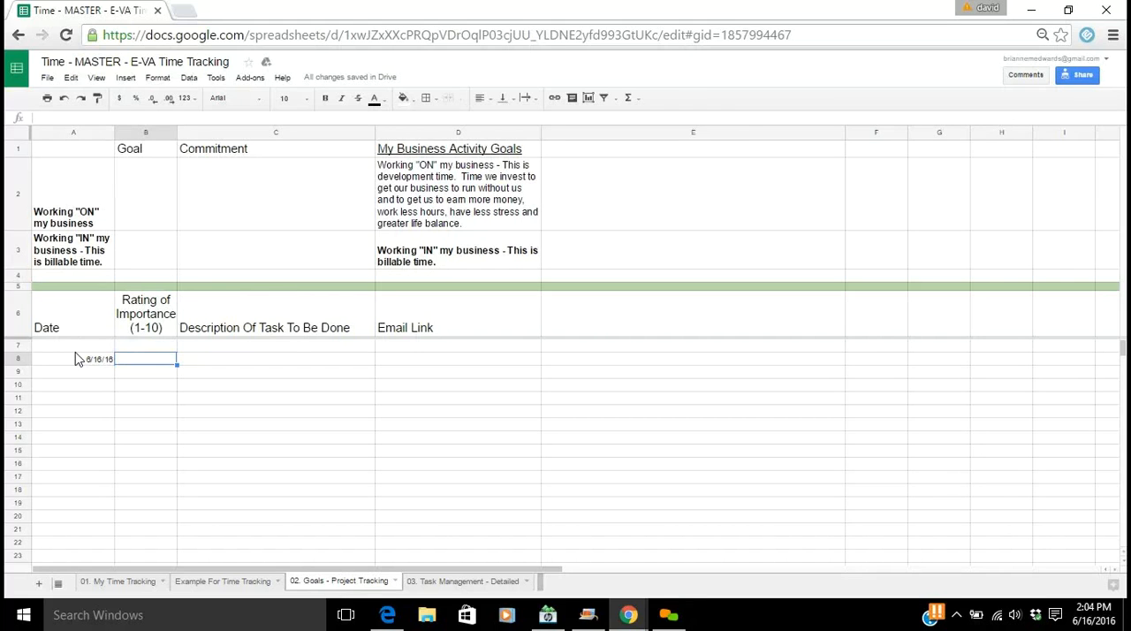
Give the row 8 task an importance rating of 8 and the description "Manage the Mastermind Seminars"
{"action": "key", "text": "Up"}
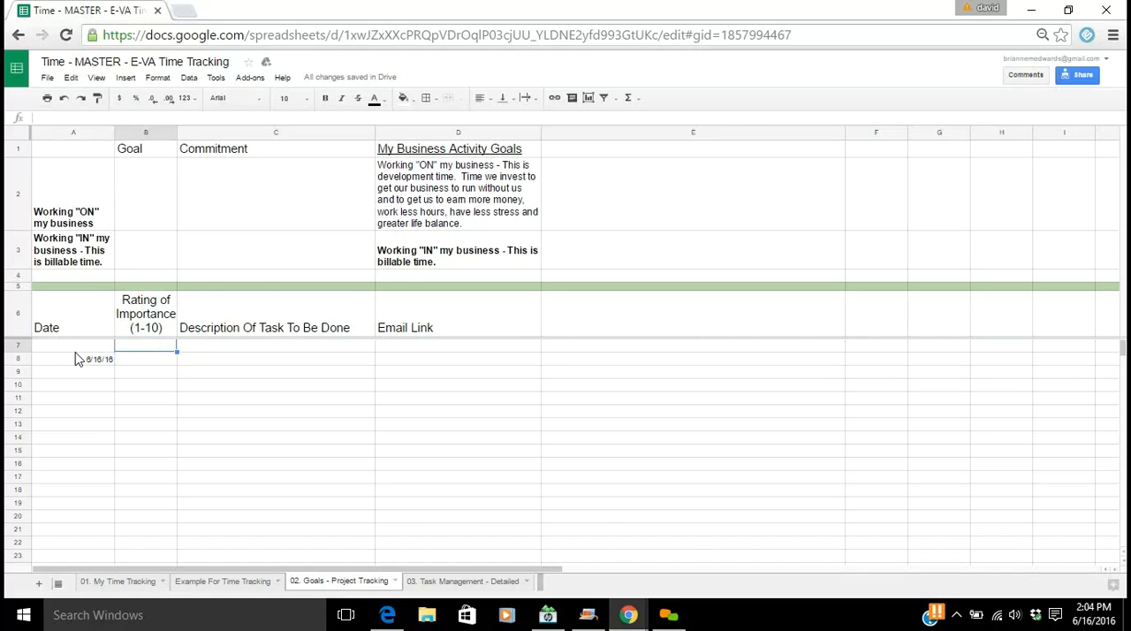
{"action": "key", "text": "Down"}
{"action": "type", "text": "8"}
{"action": "key", "text": "Tab"}
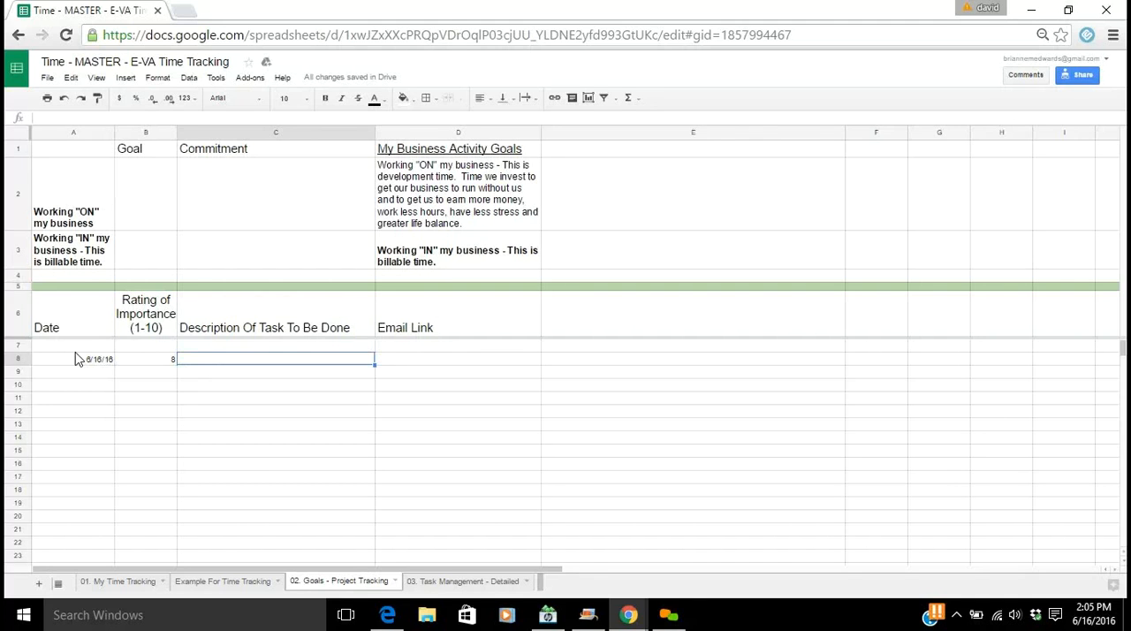
{"action": "type", "text": "Manage "}
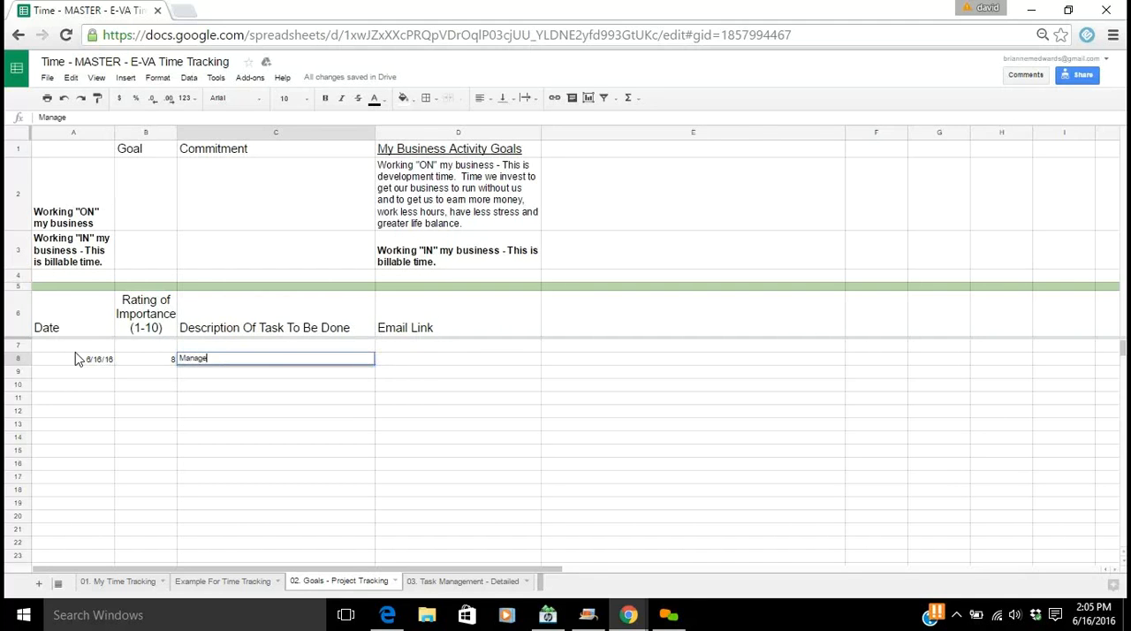
{"action": "type", "text": "the Mastermind Seminars"}
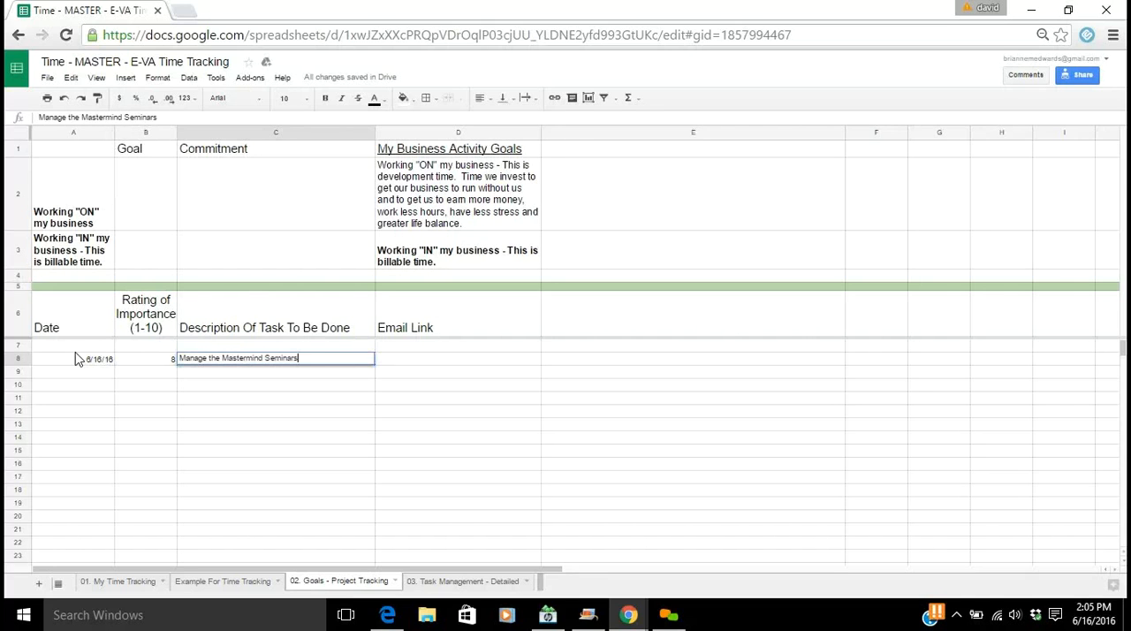
{"action": "key", "text": "Tab"}
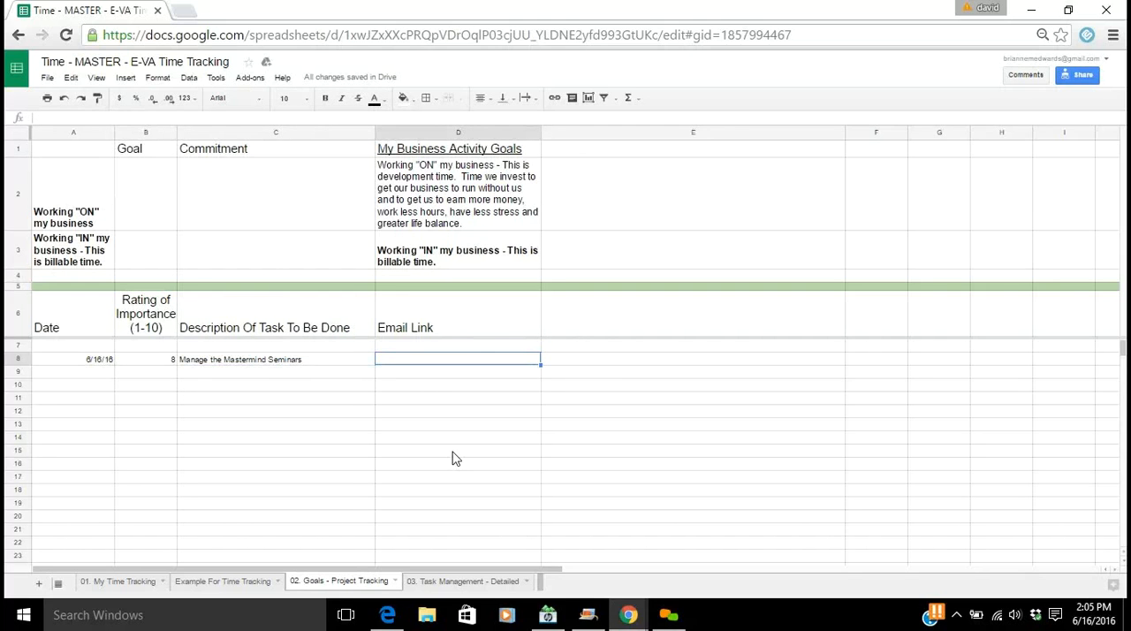
Copy the web address of the open "EVA Training in 5 minutes" email in Gmail into the row 8 Email Link cell
{"action": "mouse_move", "coordinate": [631, 611]}
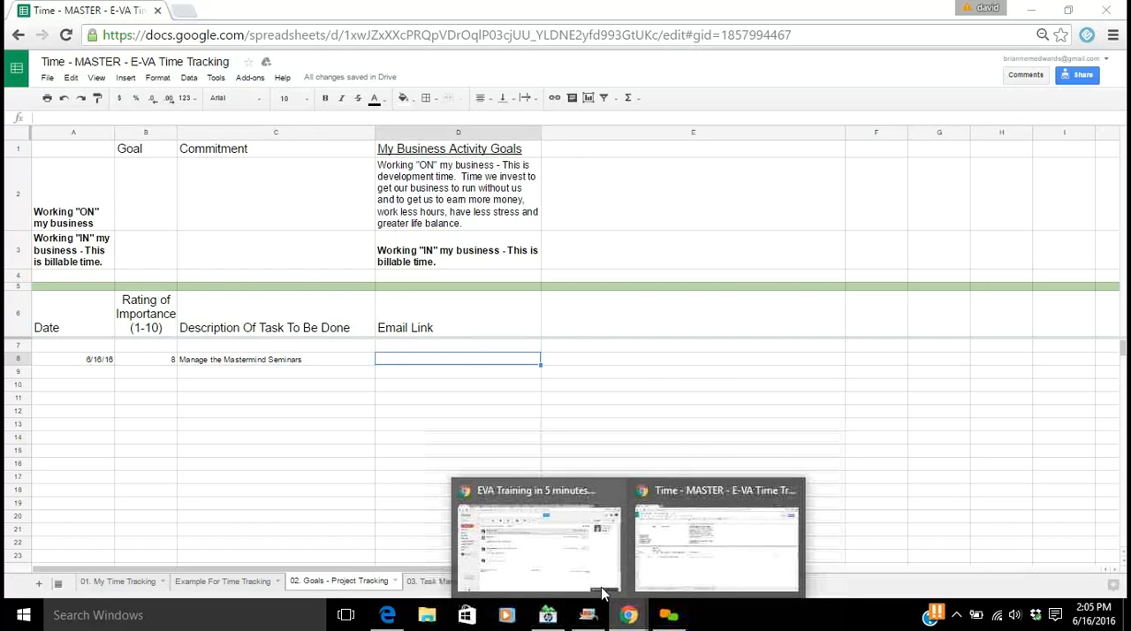
{"action": "left_click", "coordinate": [531, 552]}
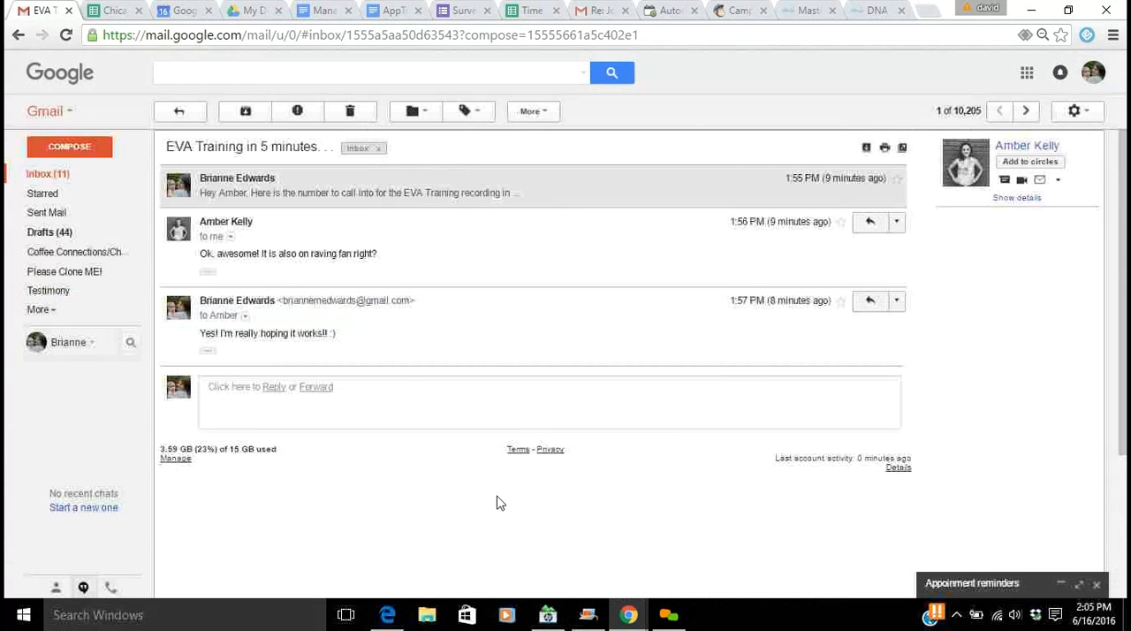
{"action": "left_click", "coordinate": [186, 42]}
{"action": "key", "text": "ctrl+c"}
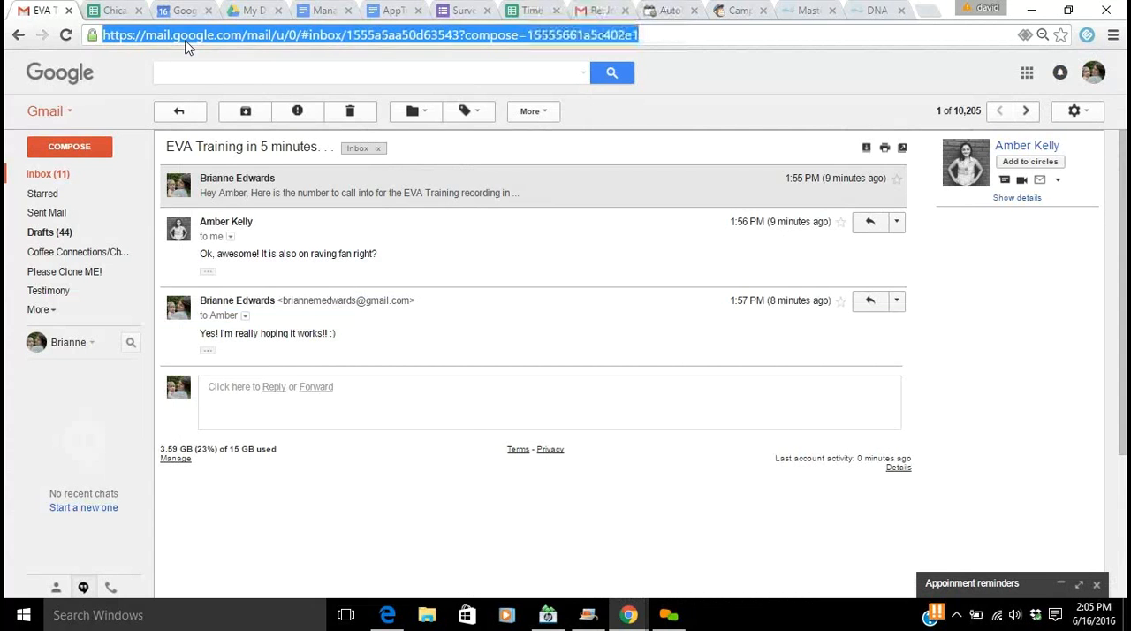
{"action": "left_click", "coordinate": [632, 611]}
{"action": "left_click", "coordinate": [650, 566]}
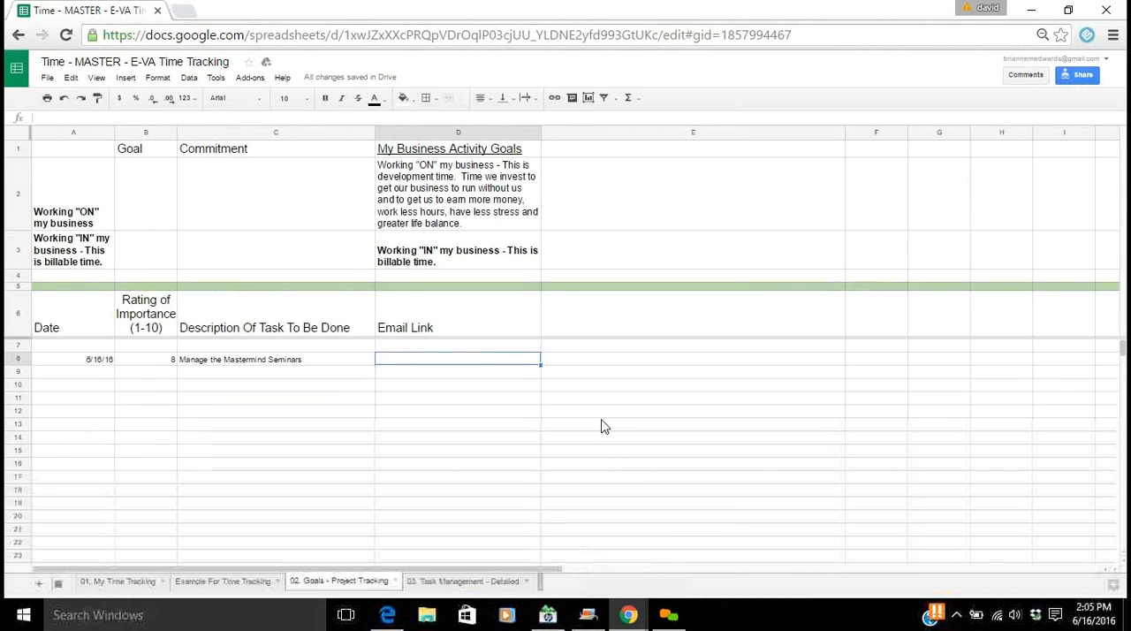
{"action": "key", "text": "ctrl+v"}
{"action": "left_click", "coordinate": [419, 375]}
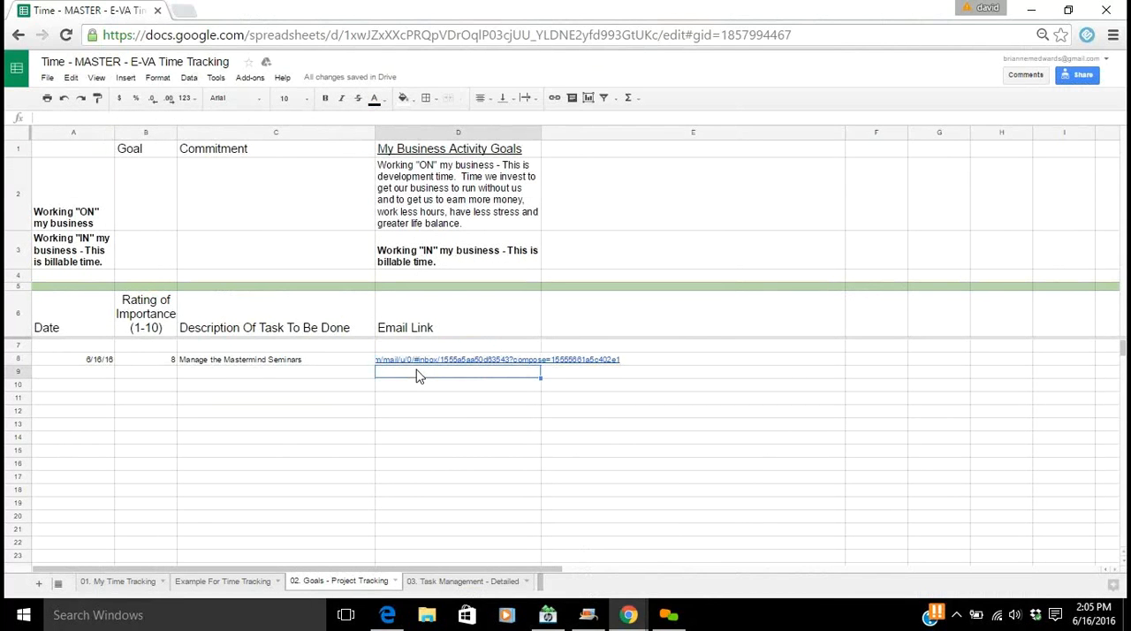
Open the email link in row 8 to check it, close the email, and select the whole row 8
{"action": "left_click", "coordinate": [345, 367]}
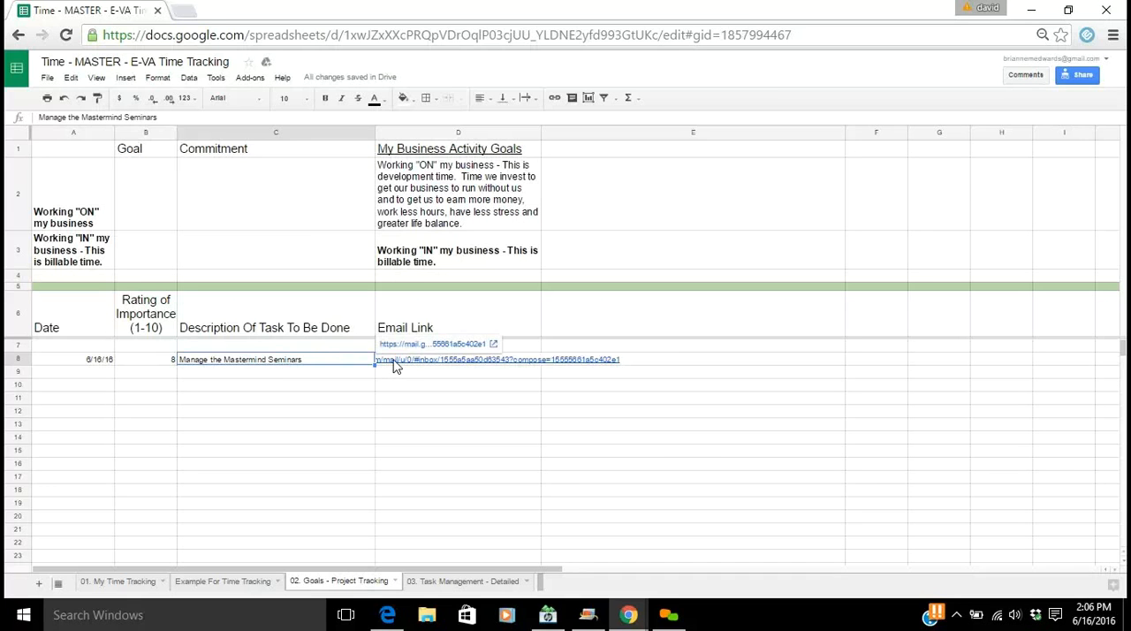
{"action": "left_click", "coordinate": [433, 343]}
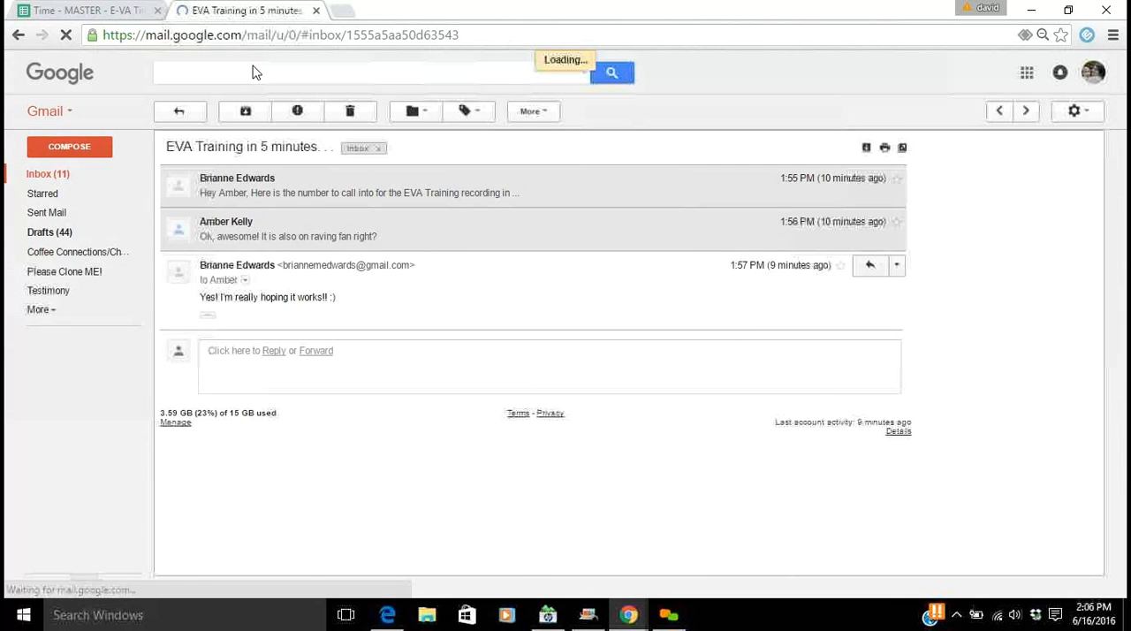
{"action": "left_click", "coordinate": [315, 11]}
{"action": "left_click", "coordinate": [635, 128]}
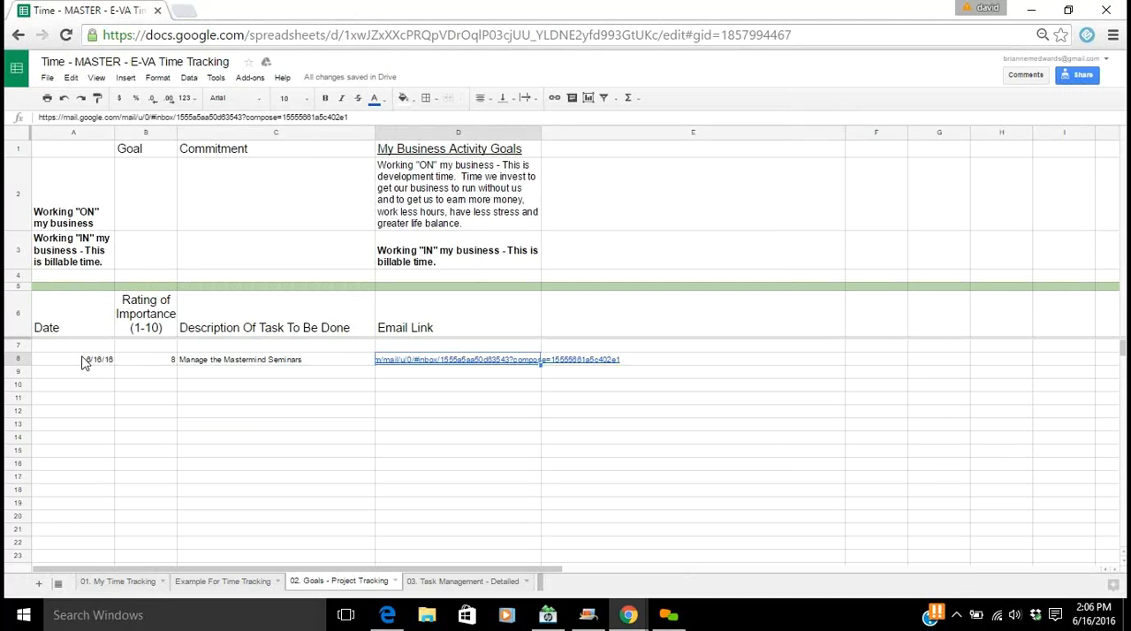
{"action": "left_click", "coordinate": [19, 358]}
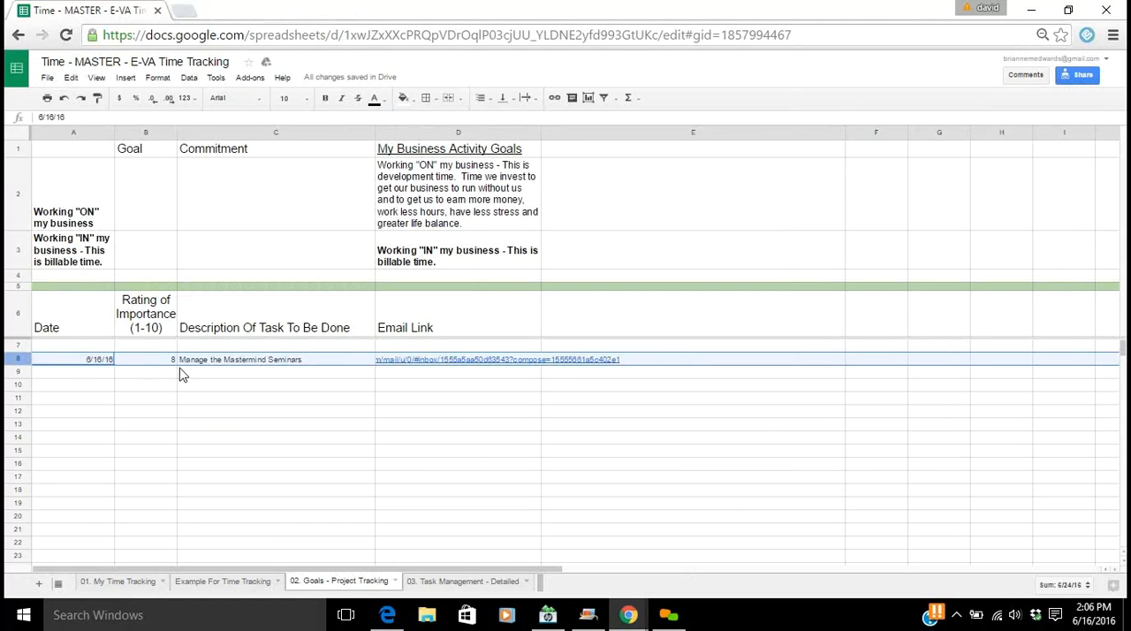
Add the task description "Bring up EVAs on Legacy Parnter call" in cell C9
{"action": "left_click", "coordinate": [155, 376]}
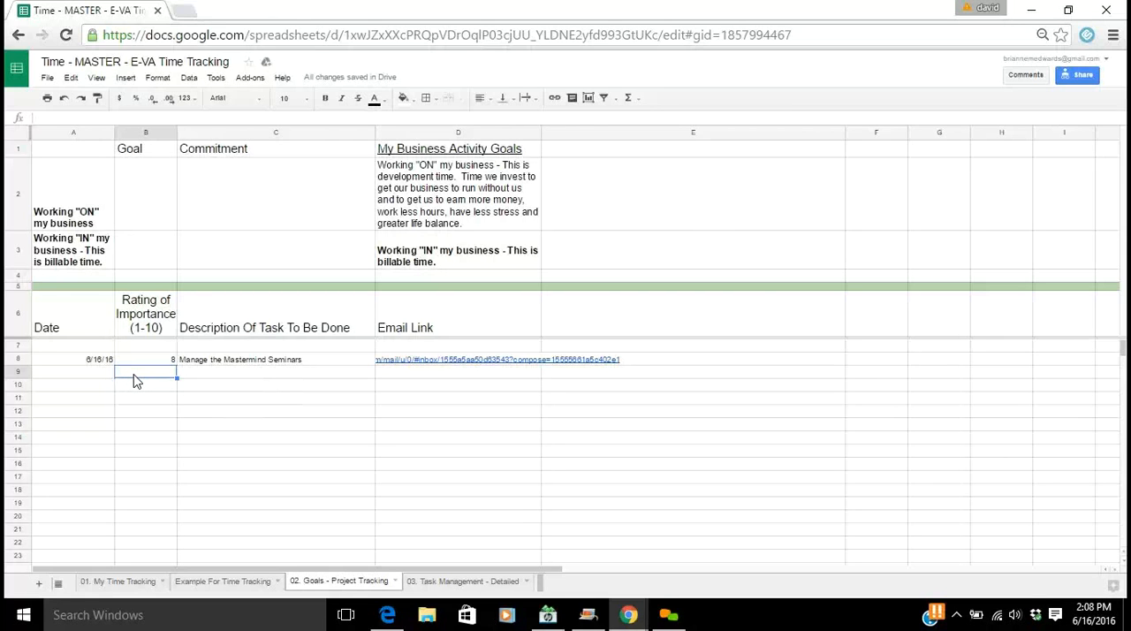
{"action": "key", "text": "Tab"}
{"action": "type", "text": "B"}
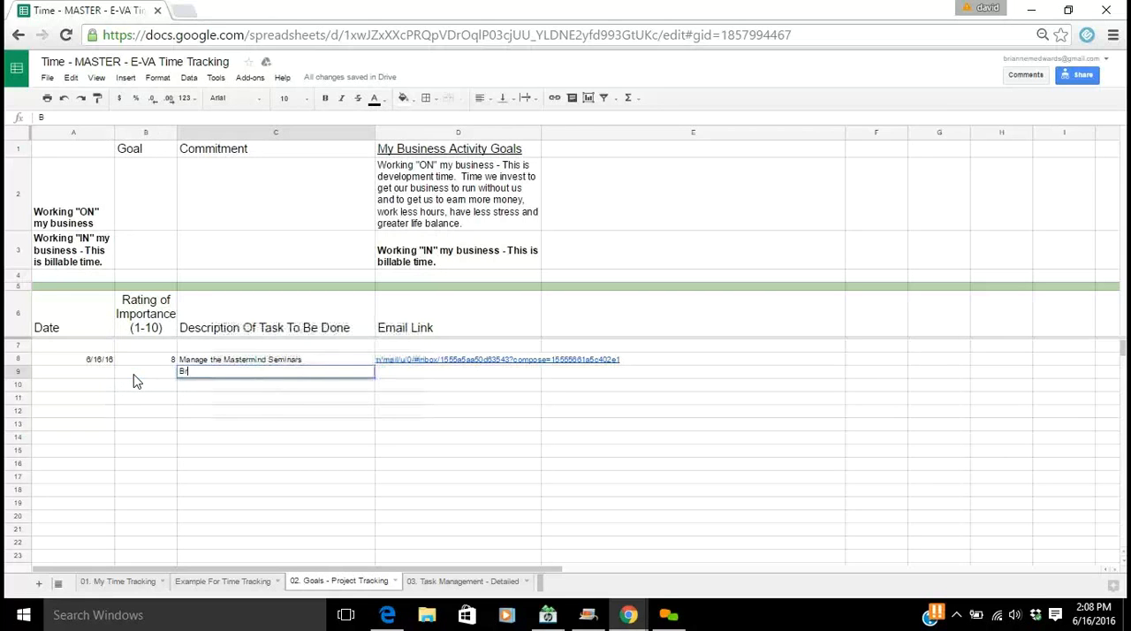
{"action": "type", "text": "ring up EVAs "}
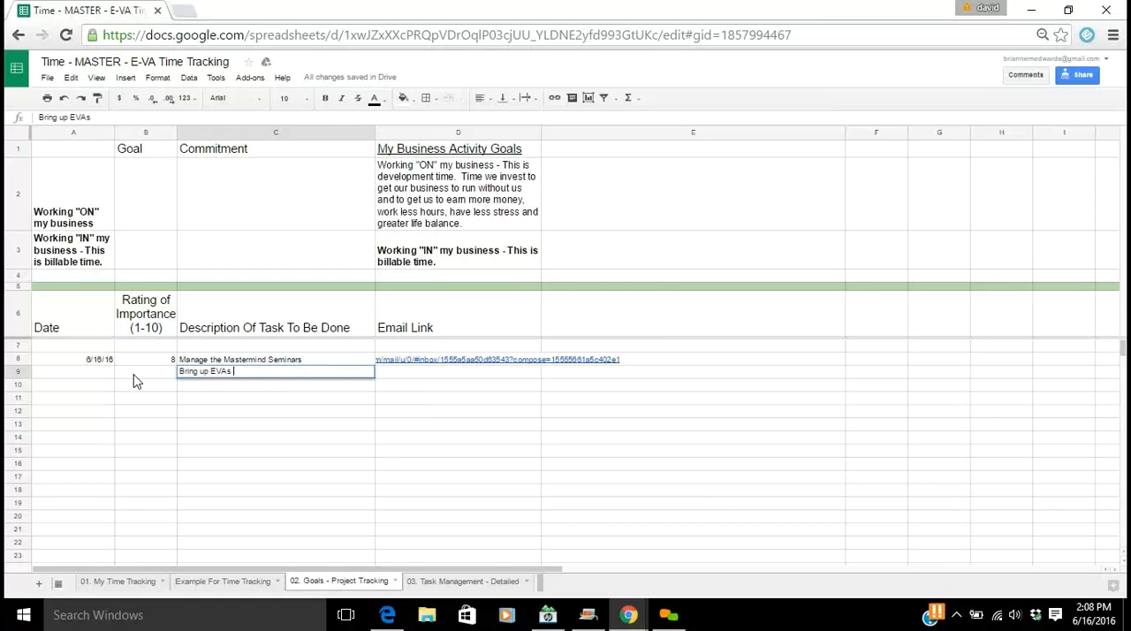
{"action": "type", "text": "on Legacy Parnter call"}
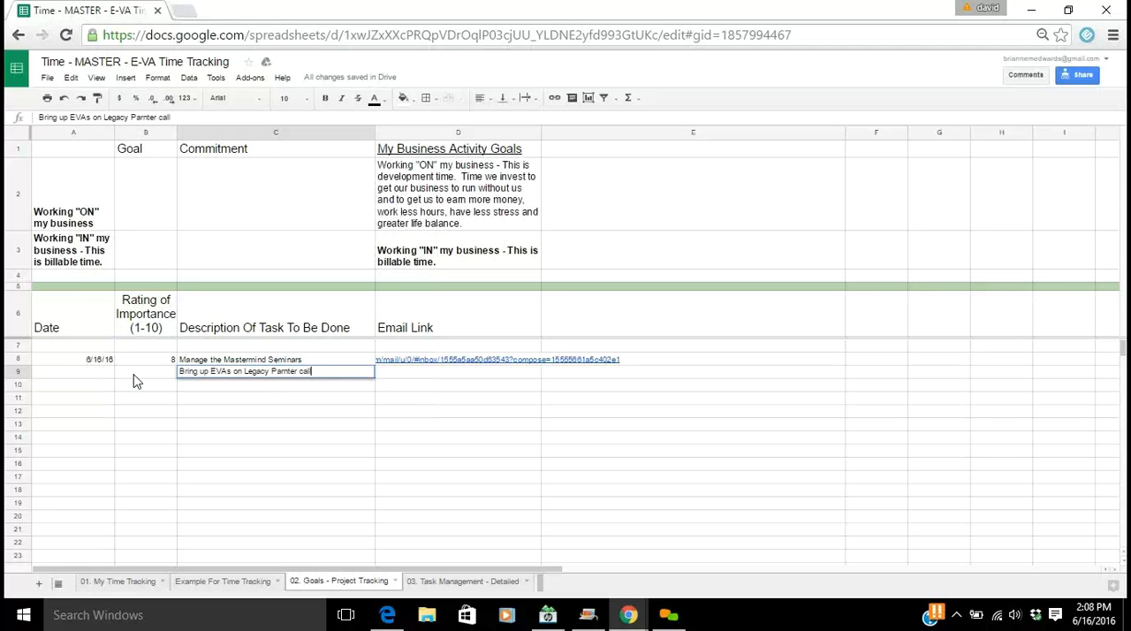
{"action": "left_click", "coordinate": [135, 380]}
Try a light yellow fill on cell C9 and replace it with light red
{"action": "left_click", "coordinate": [197, 377]}
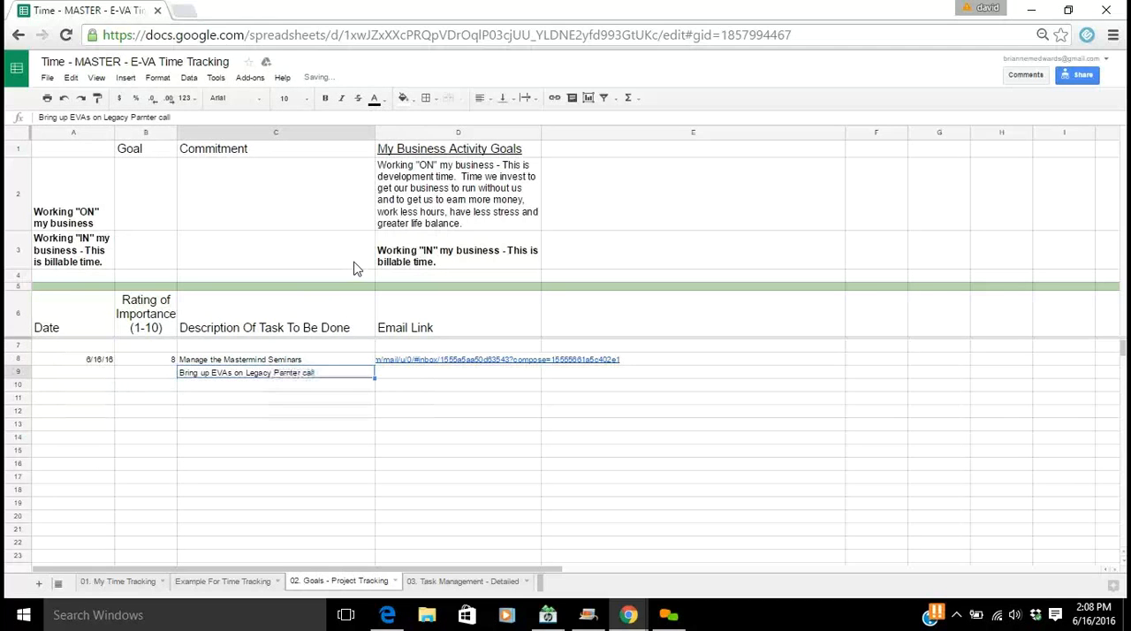
{"action": "left_click", "coordinate": [404, 98]}
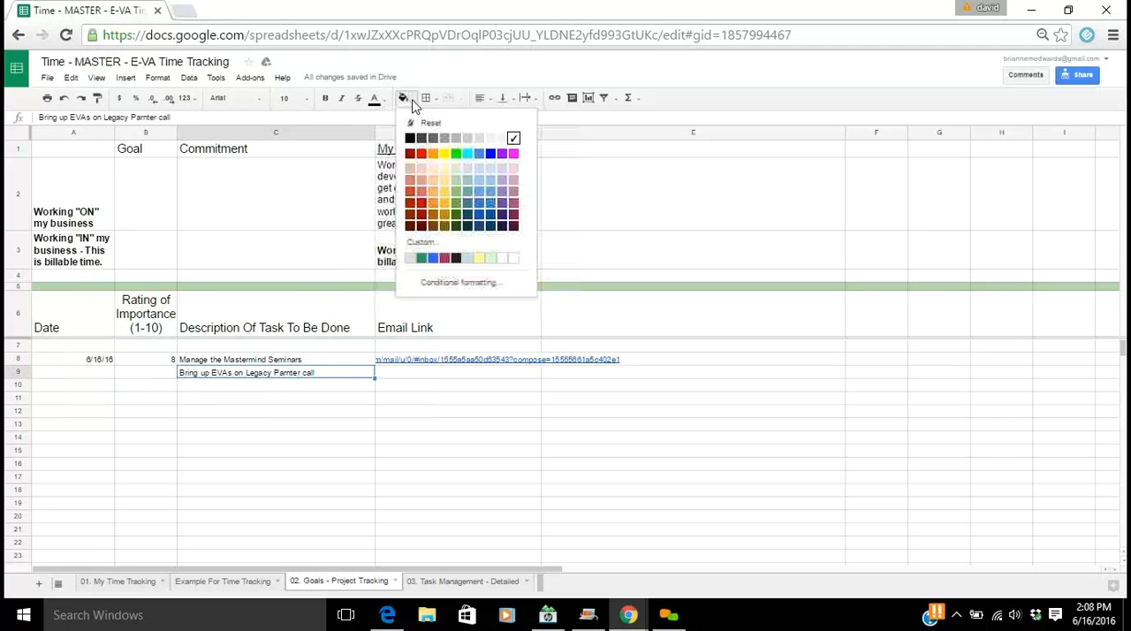
{"action": "left_click", "coordinate": [444, 169]}
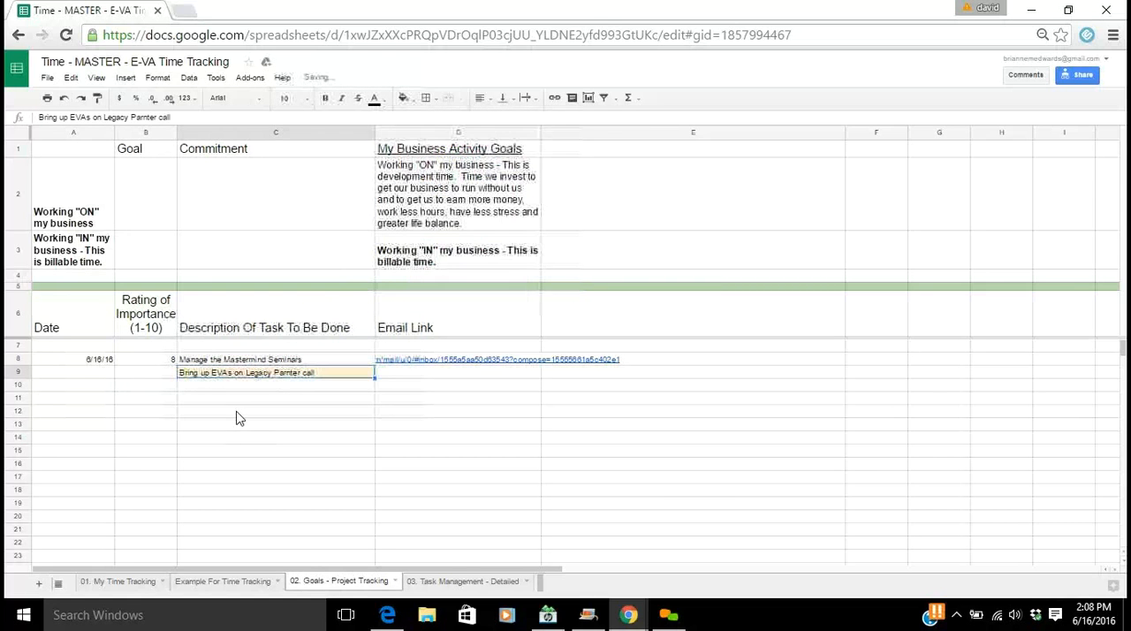
{"action": "left_click", "coordinate": [403, 98]}
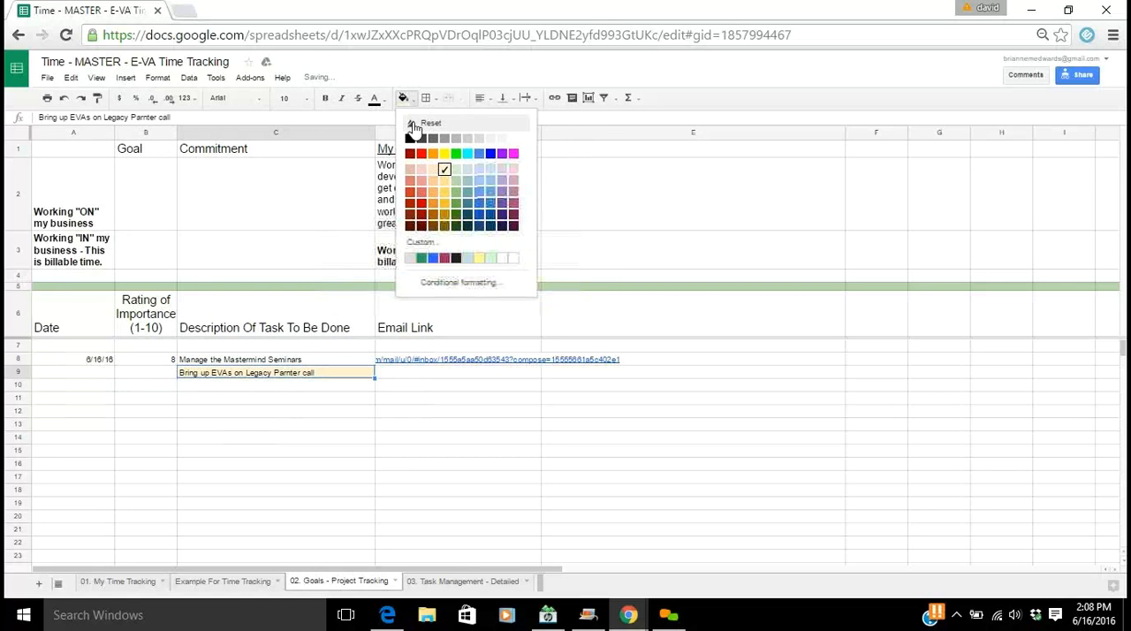
{"action": "left_click", "coordinate": [422, 169]}
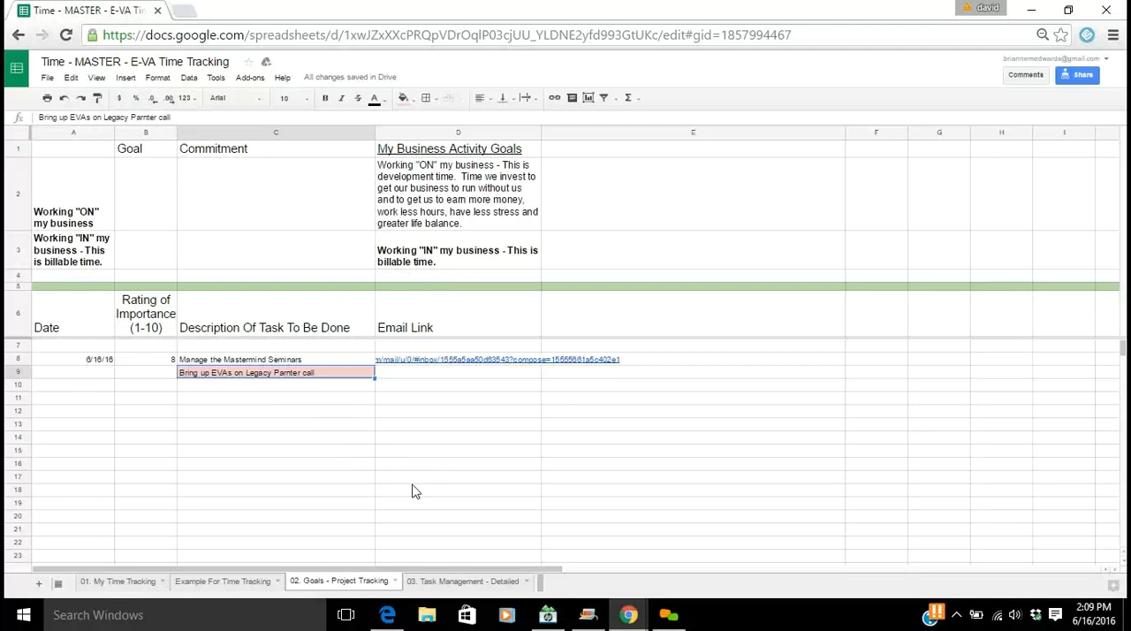
Examine the Task Management - Detailed sheet's assignment columns through Consequence if not done on time, and return to the Goals - Project Tracking sheet
{"action": "left_click", "coordinate": [442, 582]}
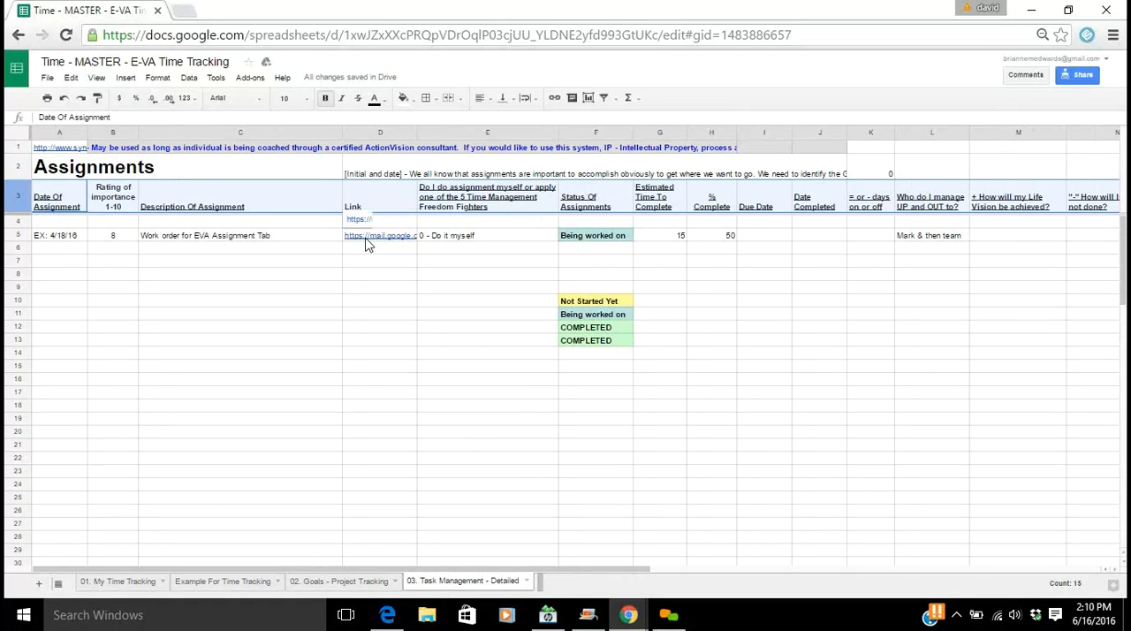
{"action": "left_click", "coordinate": [477, 240]}
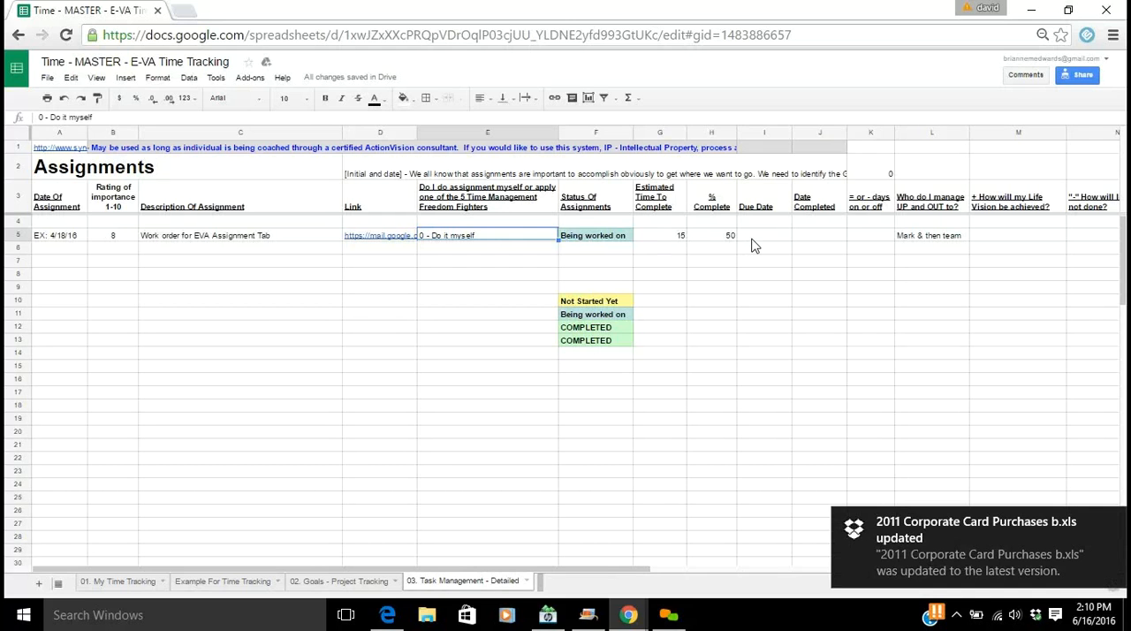
{"action": "left_click", "coordinate": [874, 239]}
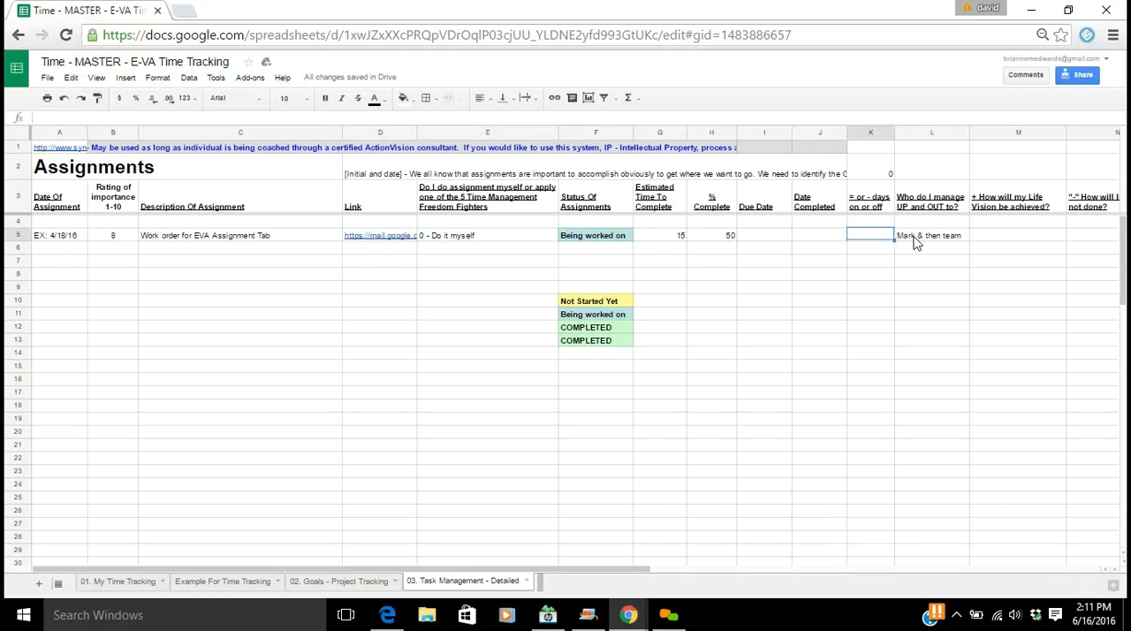
{"action": "left_click", "coordinate": [916, 242]}
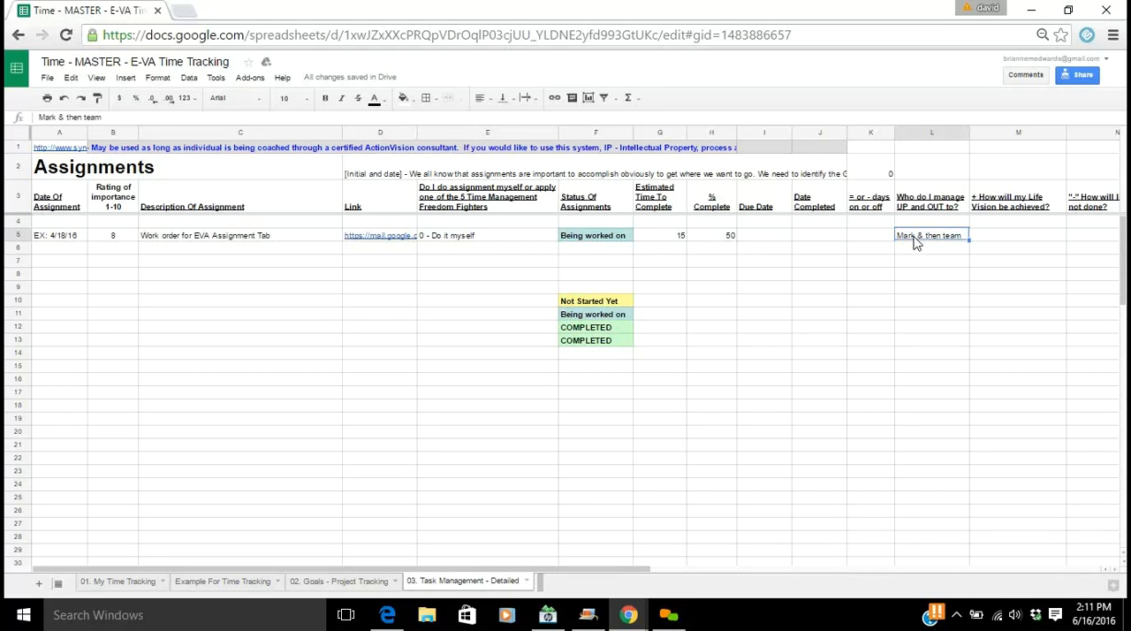
{"action": "key", "text": "Tab"}
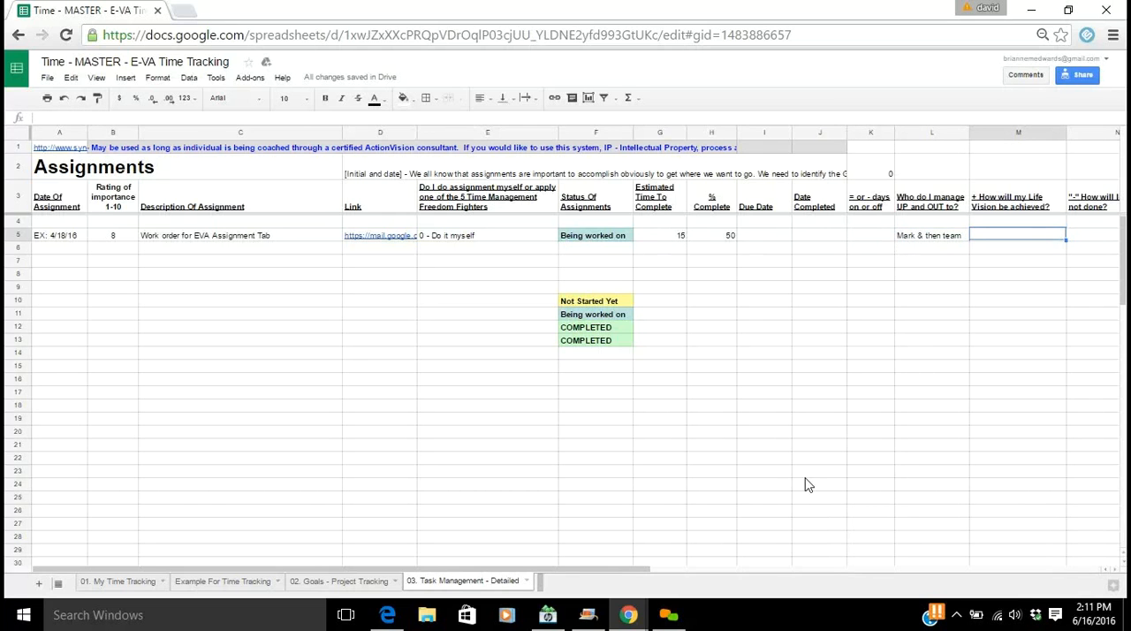
{"action": "left_click_drag", "start_coordinate": [611, 575], "coordinate": [694, 576]}
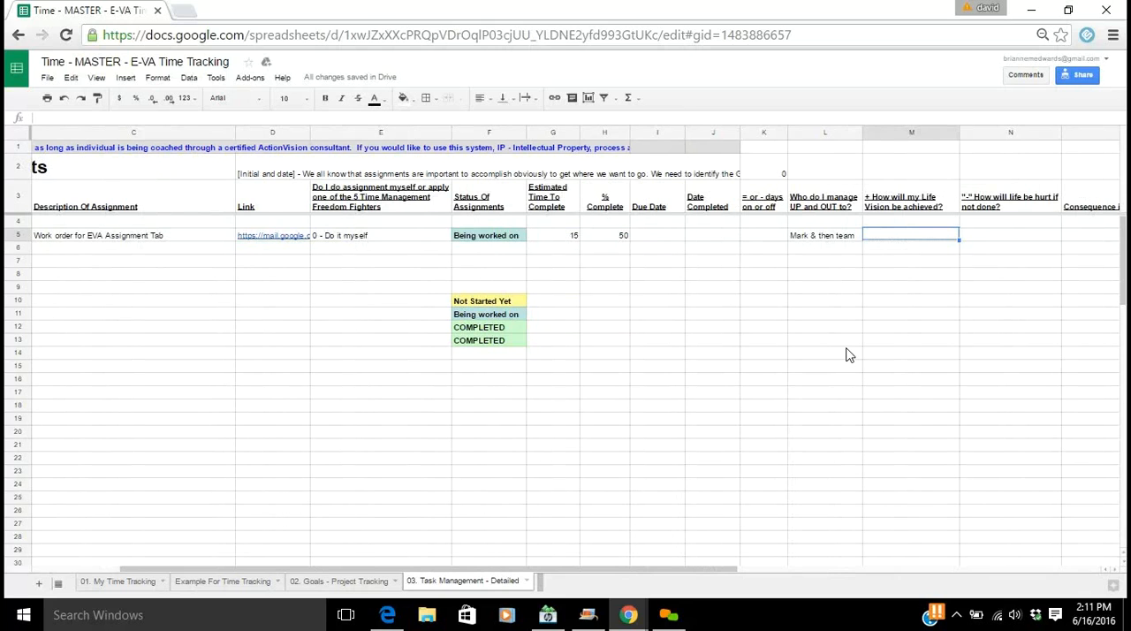
{"action": "left_click", "coordinate": [992, 237]}
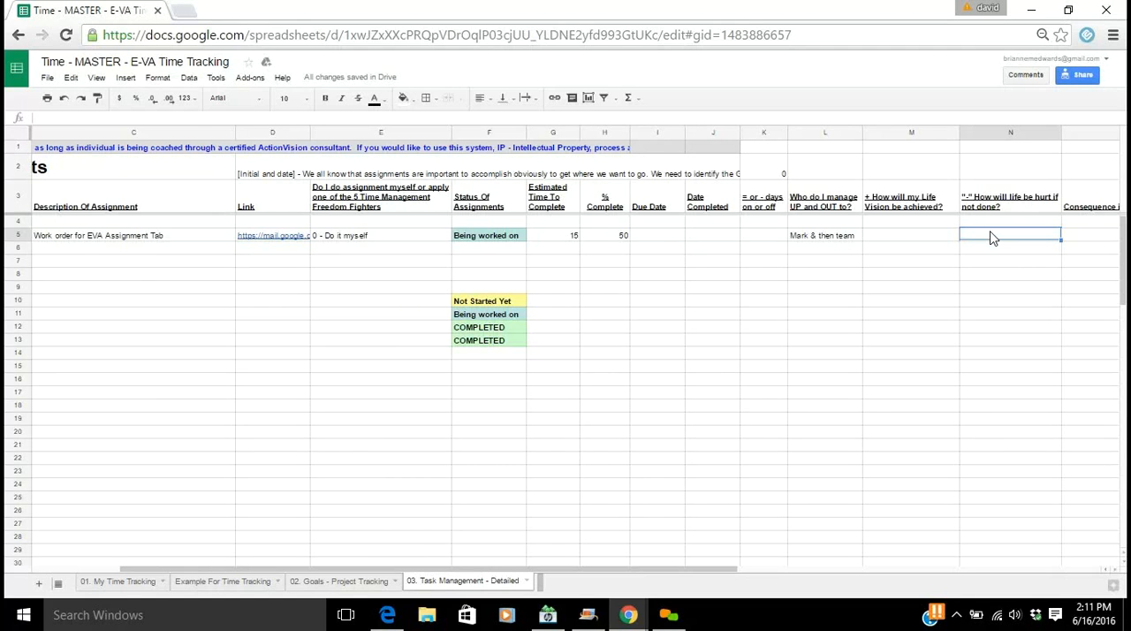
{"action": "key", "text": "Right"}
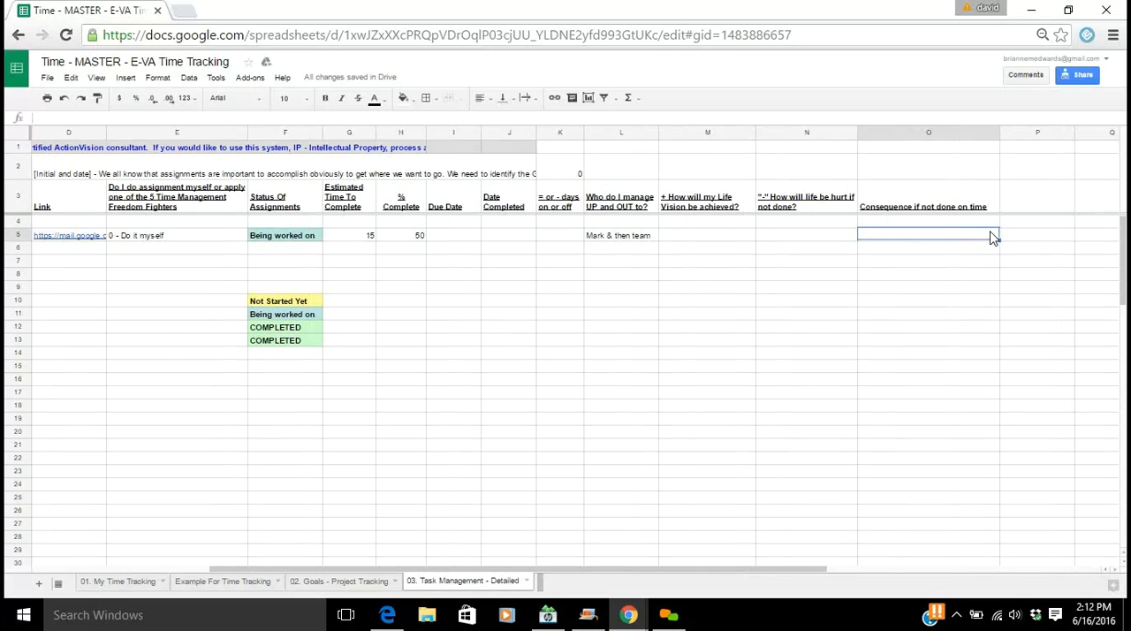
{"action": "key", "text": "Home"}
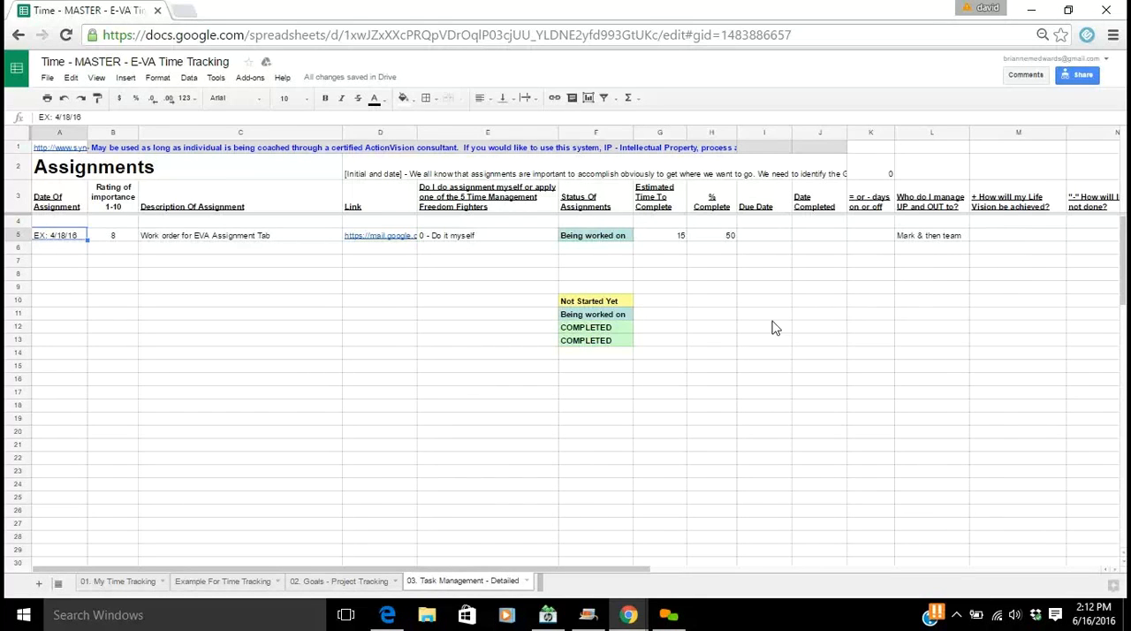
{"action": "left_click", "coordinate": [342, 581]}
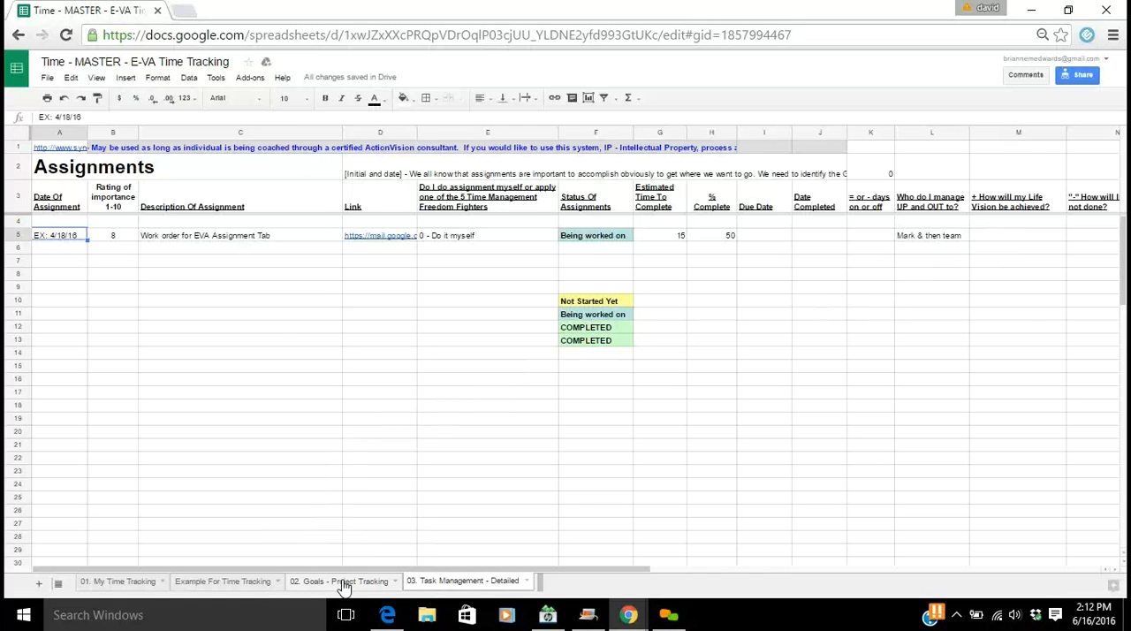